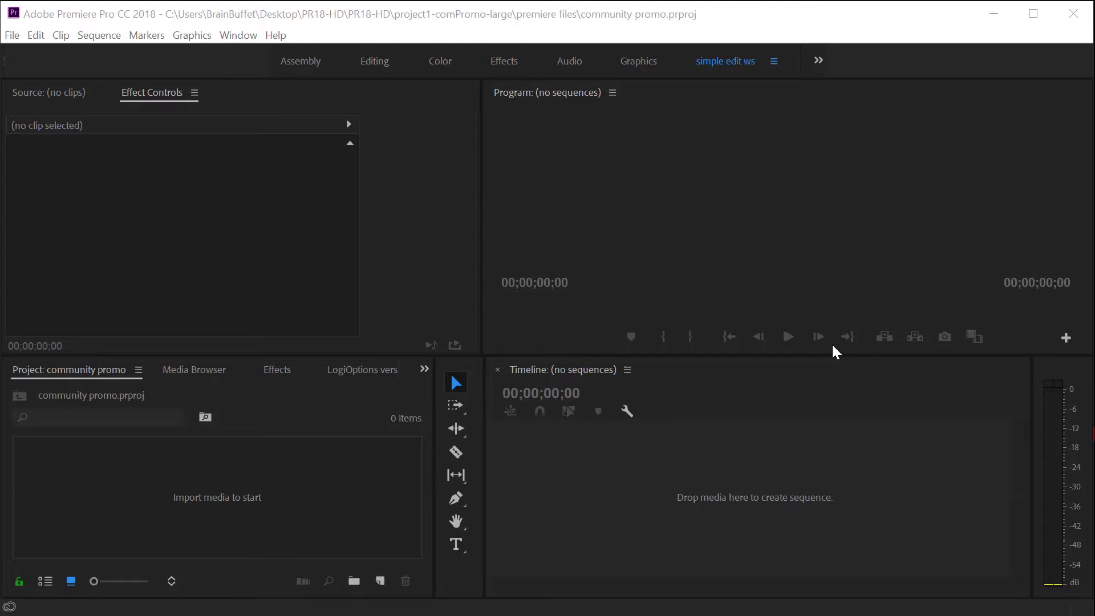
- Cycle through the Audio, Effects, Assembly and simple edit ws workspaces, ending on Assembly
click(559, 64)
click(504, 61)
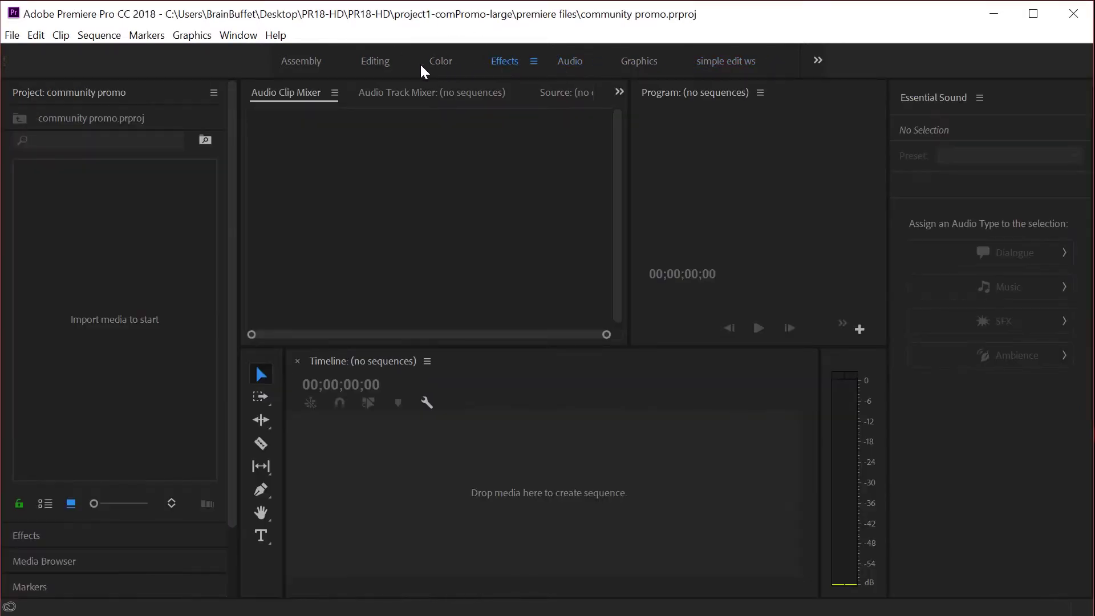
click(309, 61)
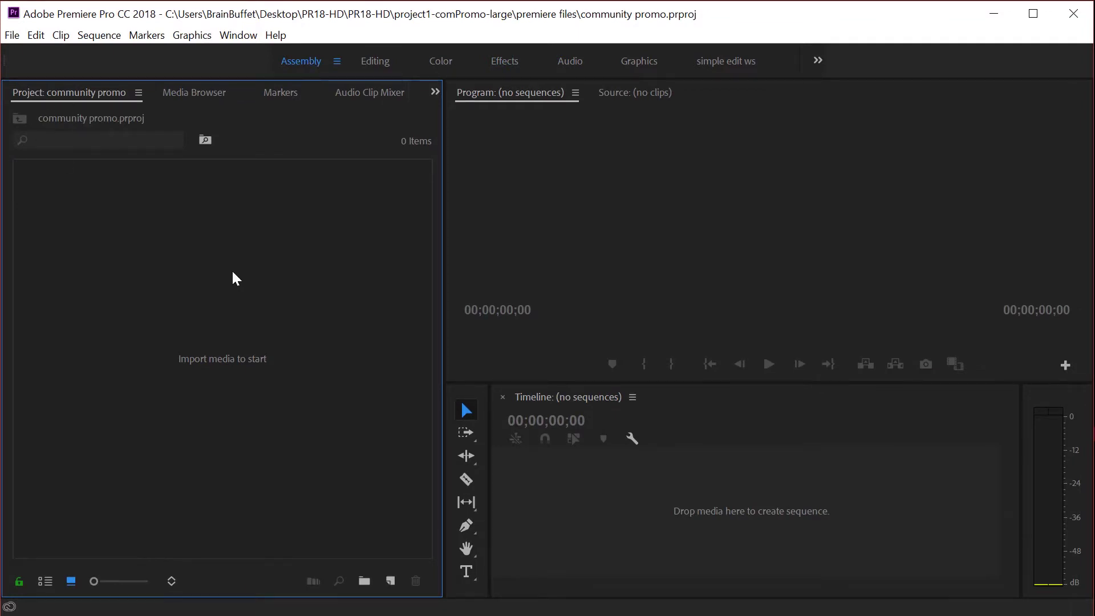
click(710, 59)
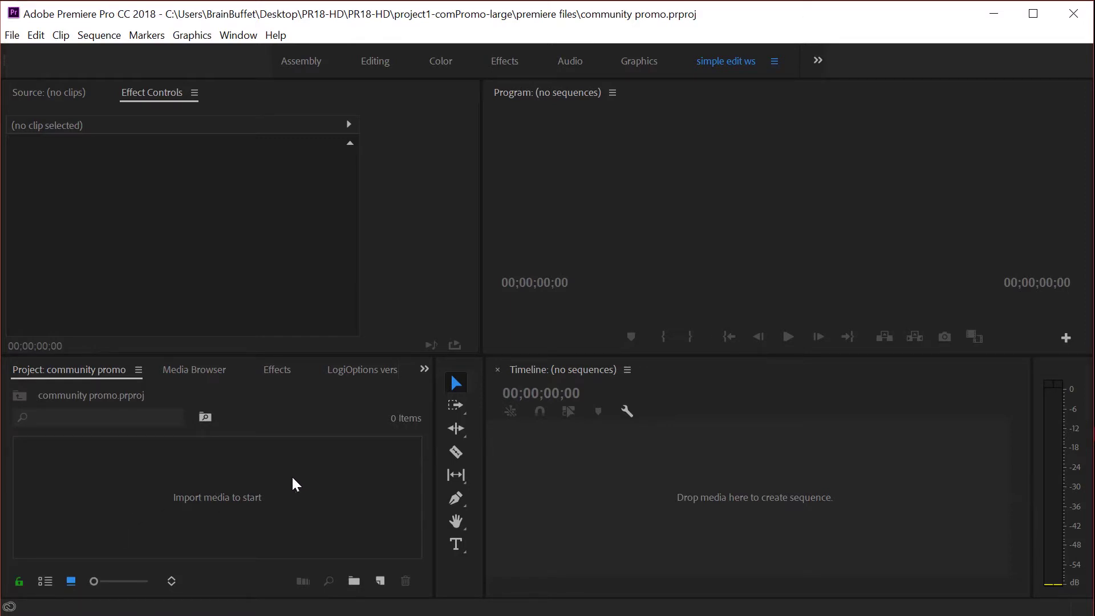
click(303, 56)
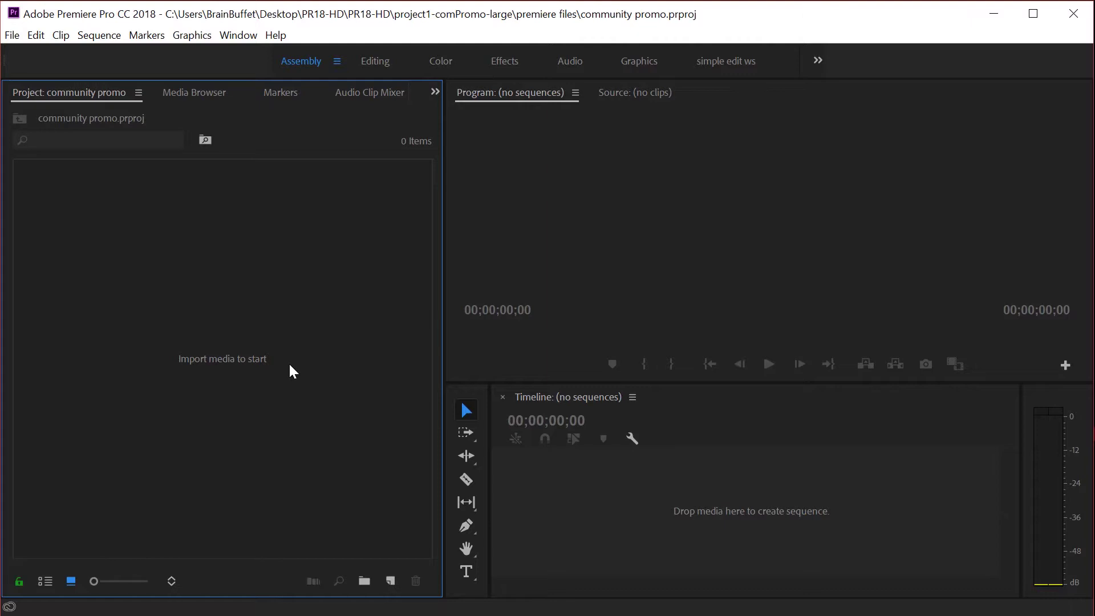
click(12, 36)
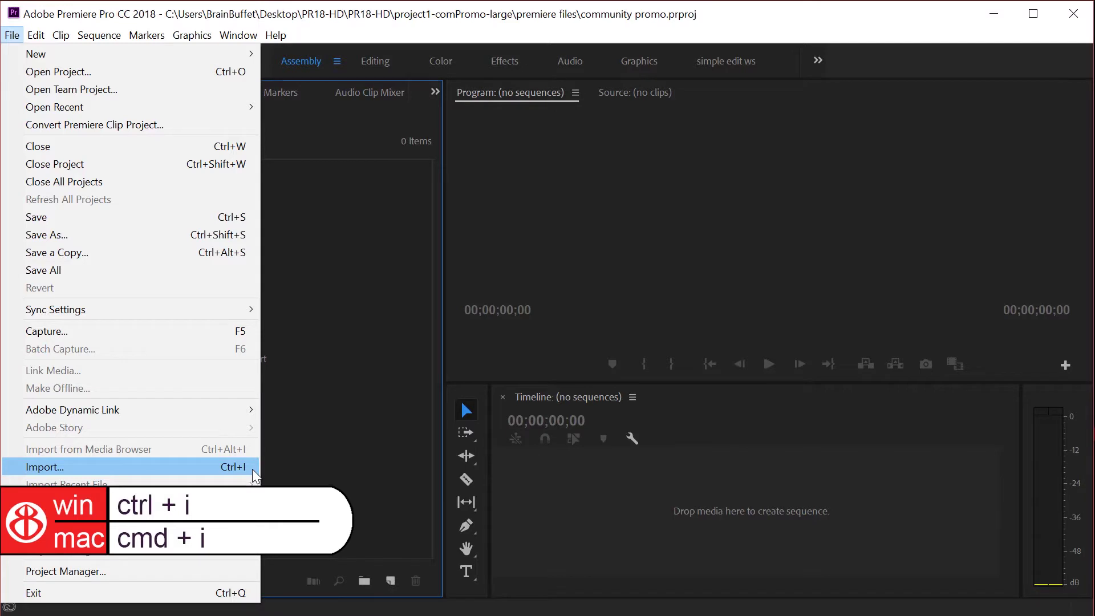
click(332, 327)
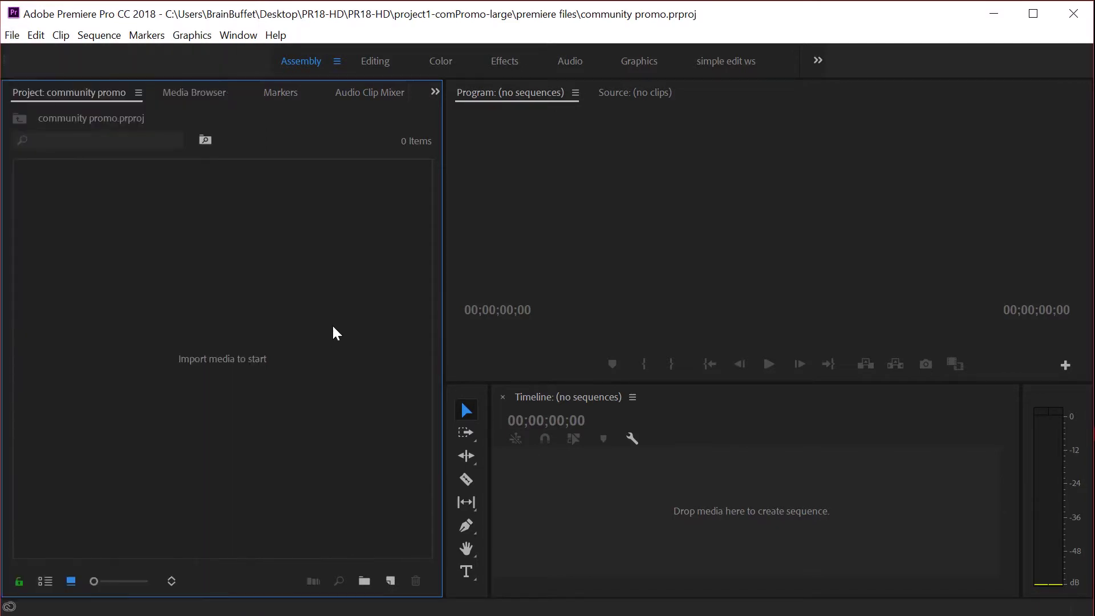
- Import all ten clips from the video folder, including falls-cu.mp4 and lake.mp4, into the project
double_click(223, 360)
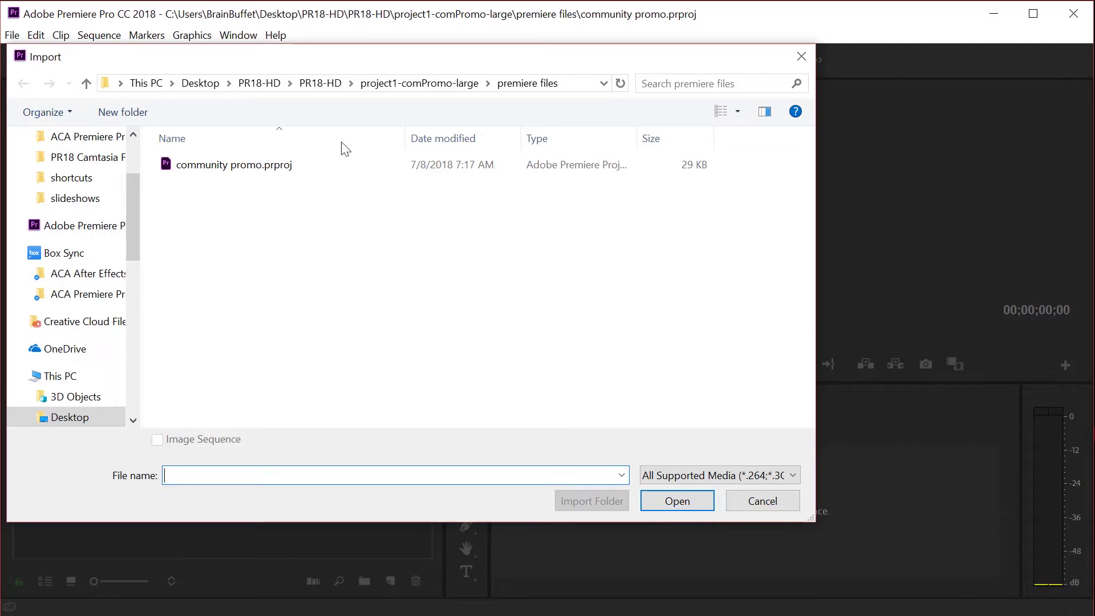
click(402, 86)
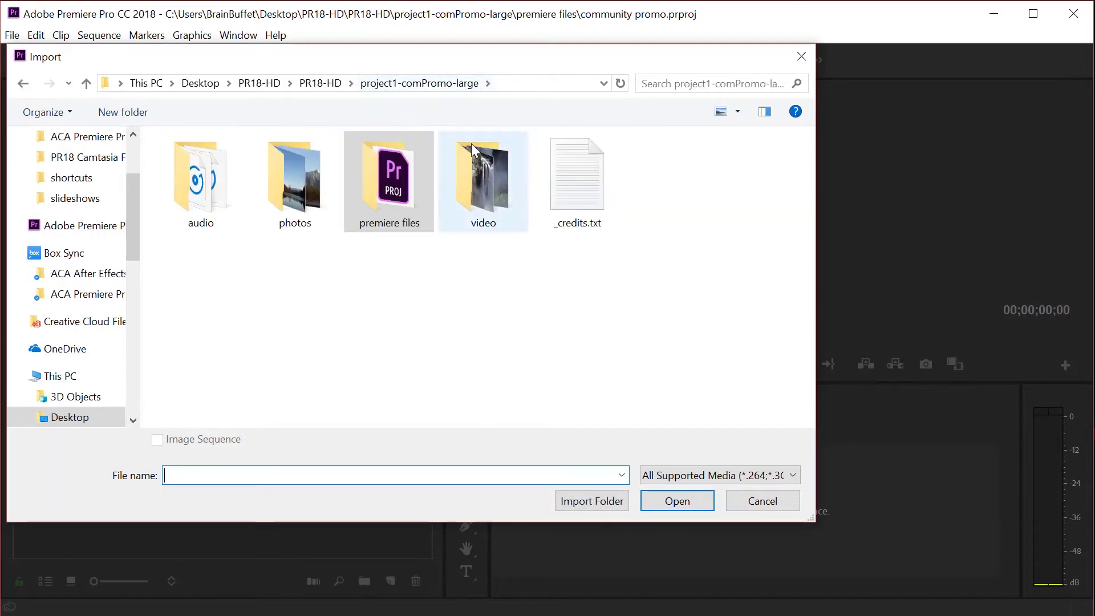
double_click(484, 180)
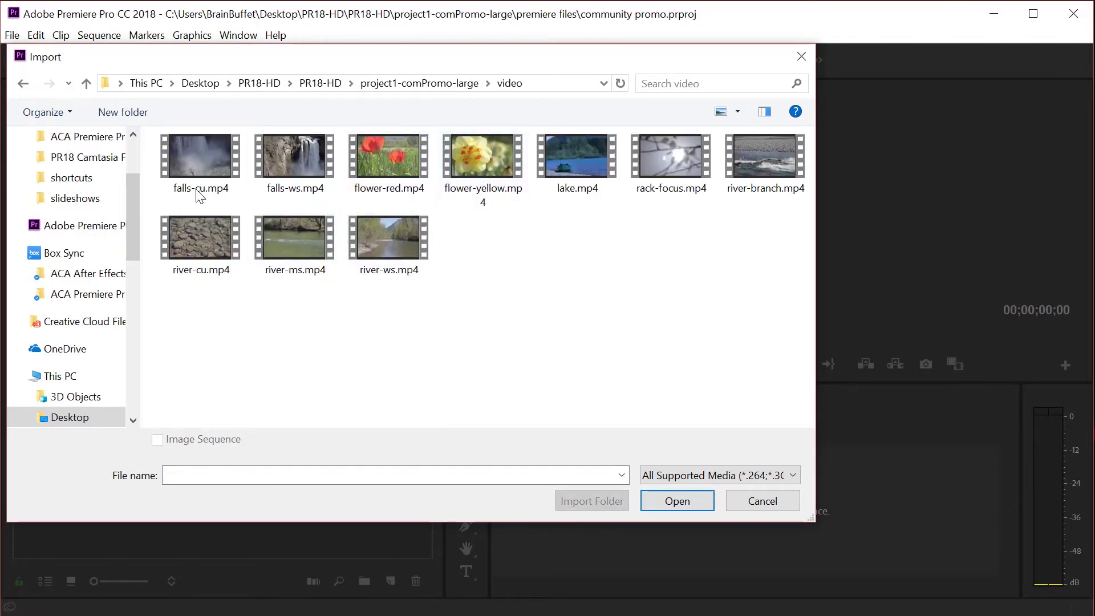
drag(784, 303, 170, 113)
click(485, 224)
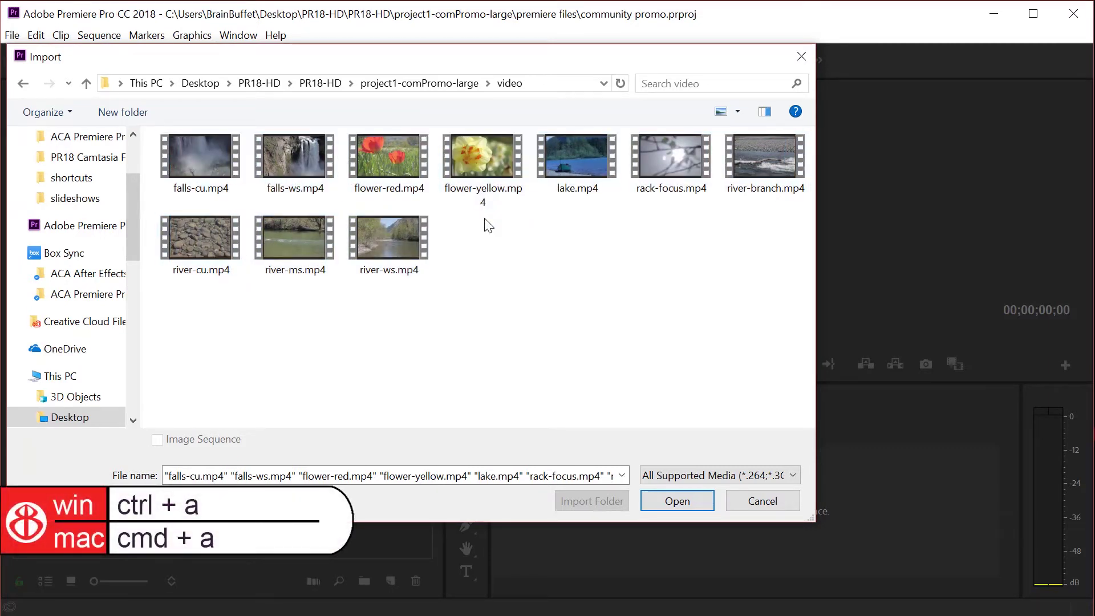
key(ctrl+a)
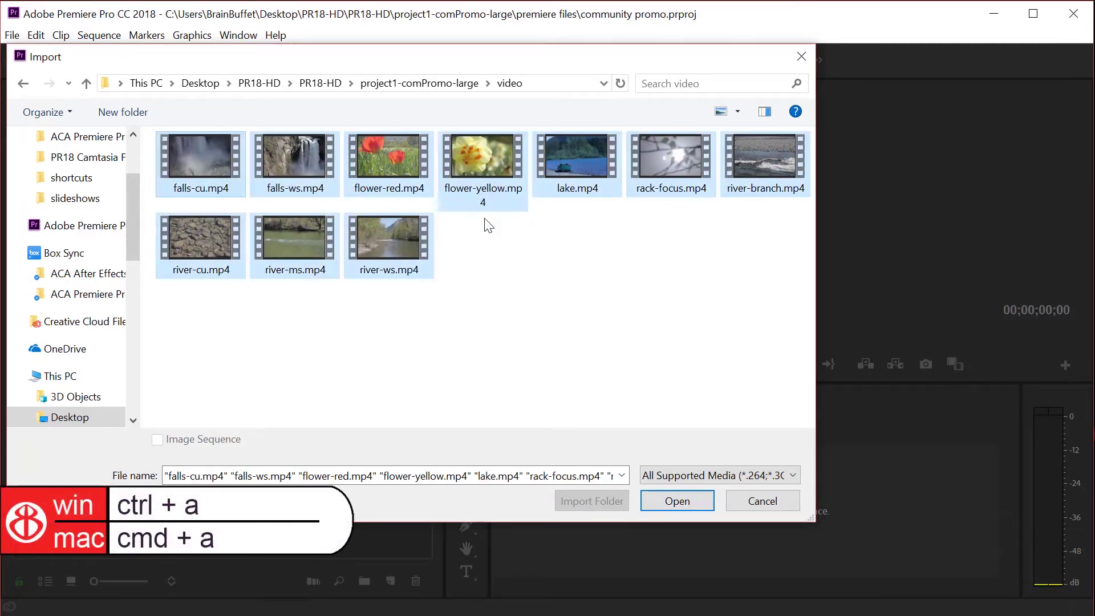
click(686, 500)
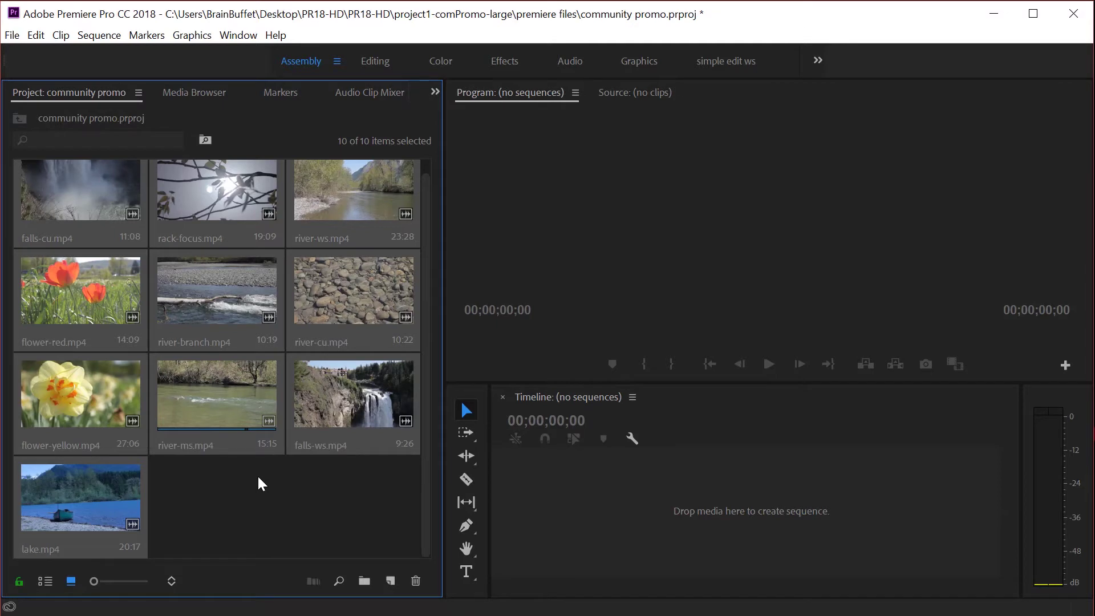
click(247, 482)
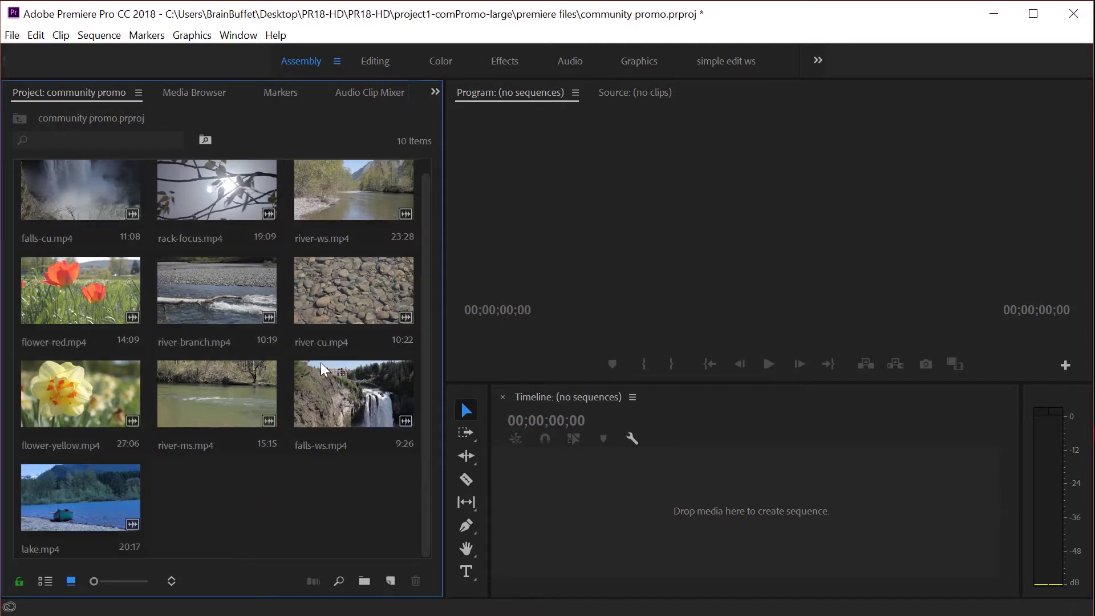
click(242, 417)
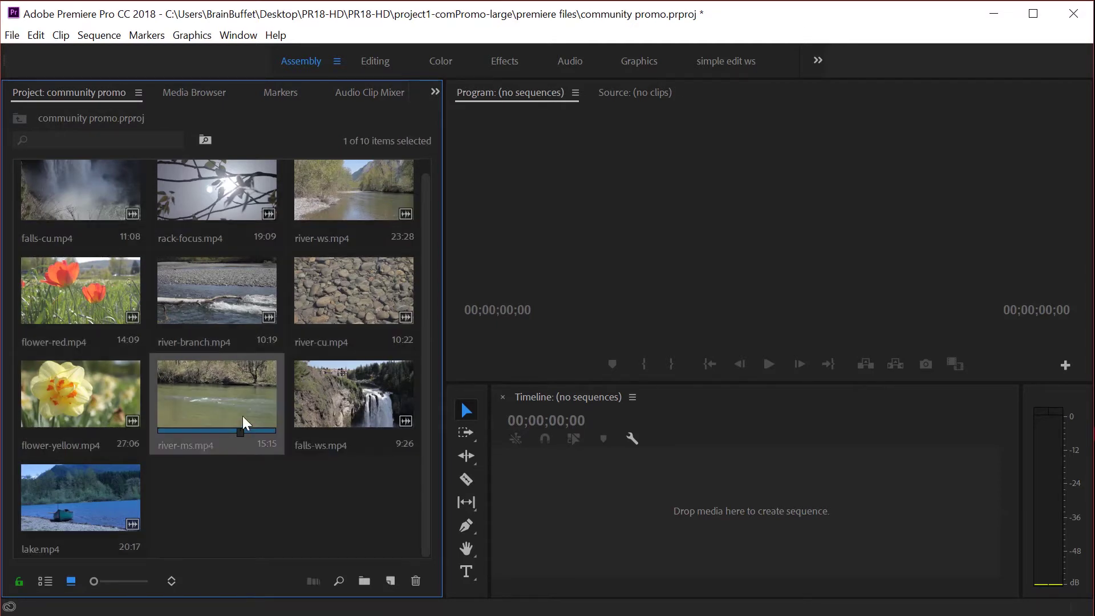
click(242, 478)
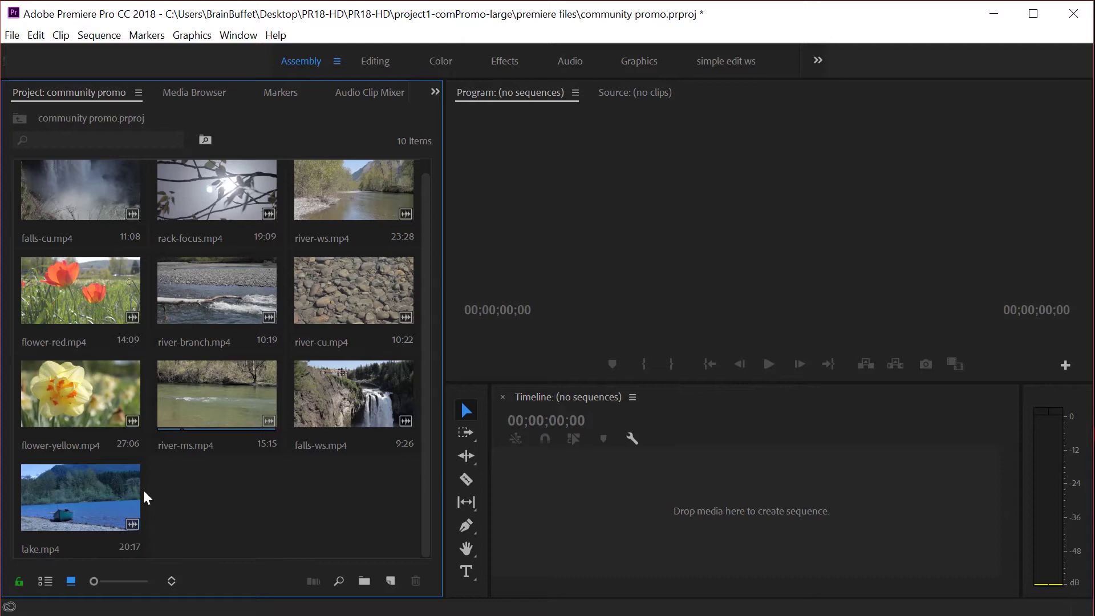
click(46, 581)
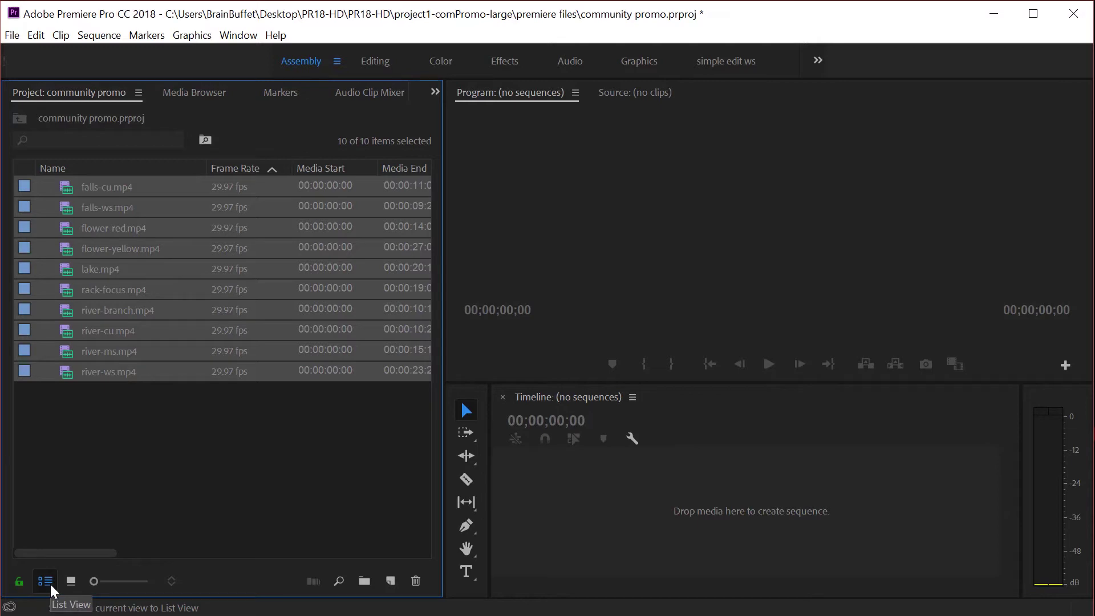
click(76, 477)
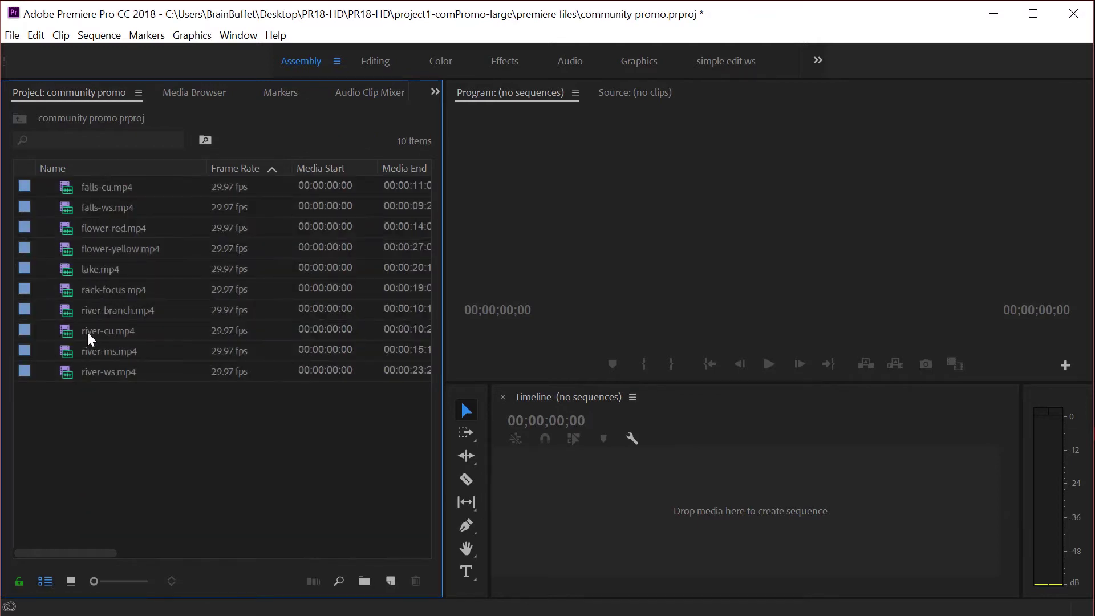
click(72, 581)
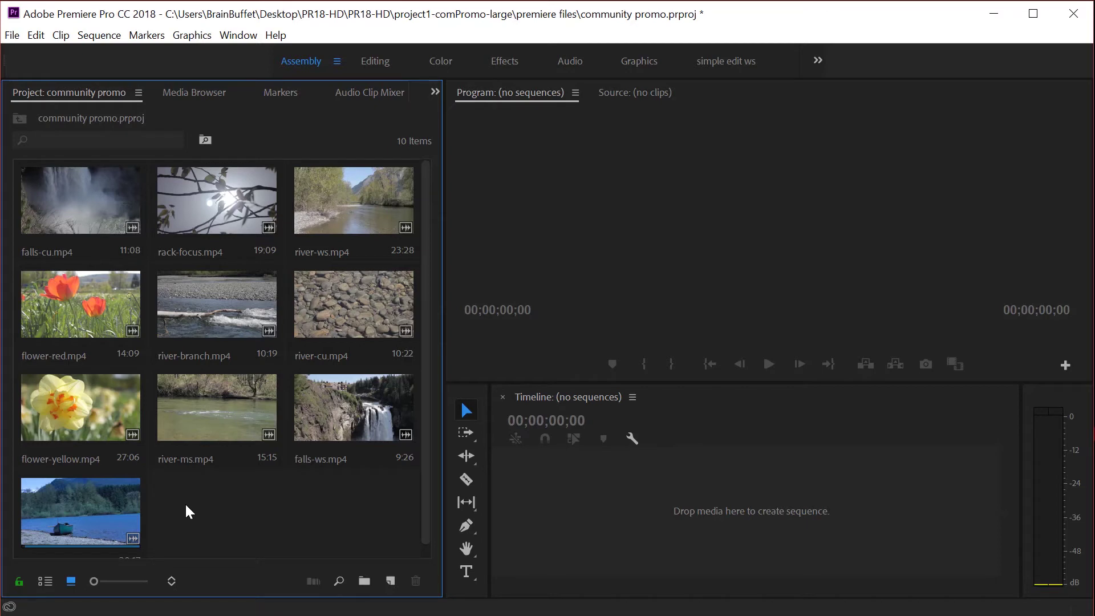
- Import the photos folder from project1-comPromo-large as a bin holding 3 items
double_click(219, 498)
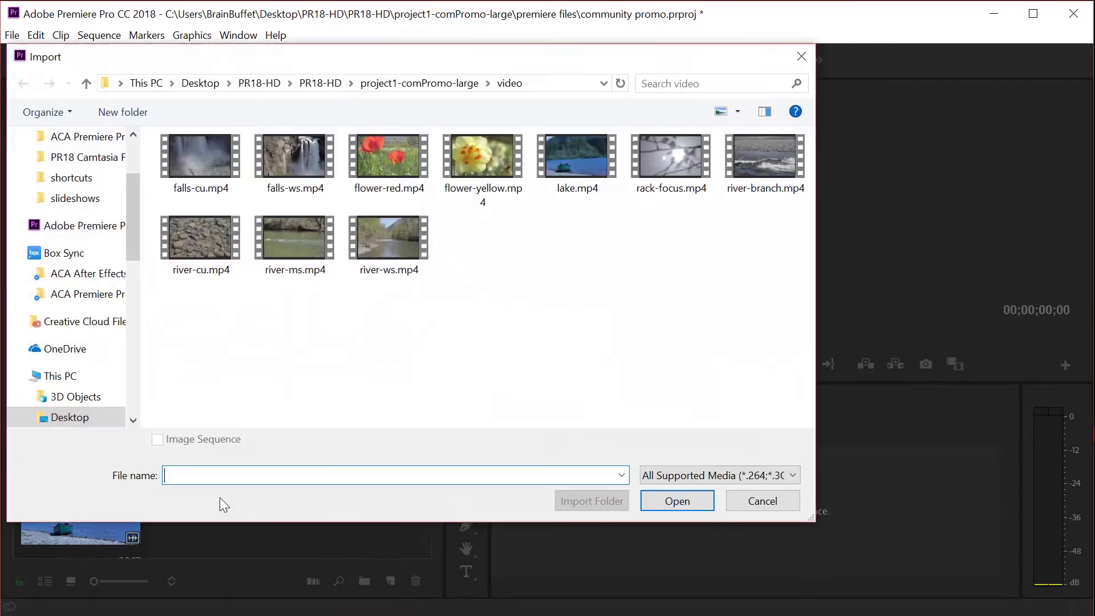
click(442, 85)
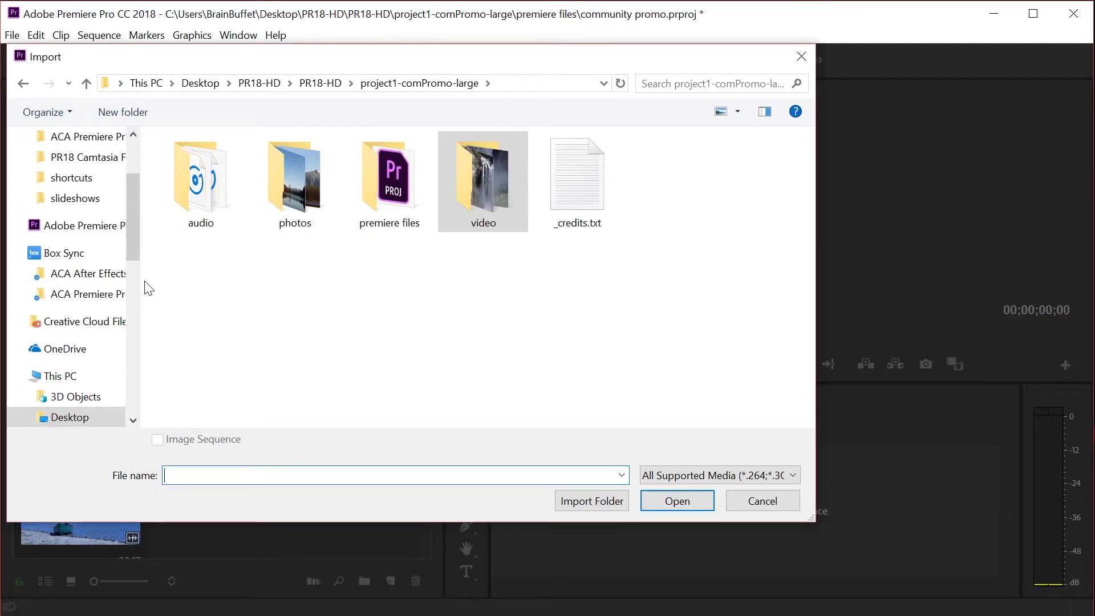
click(87, 81)
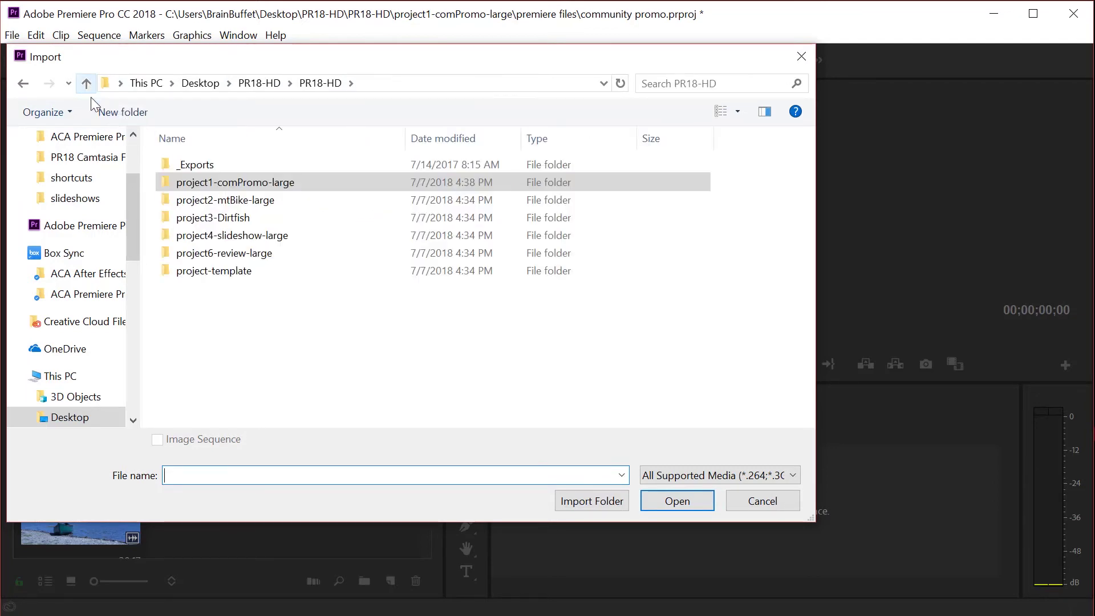
double_click(235, 183)
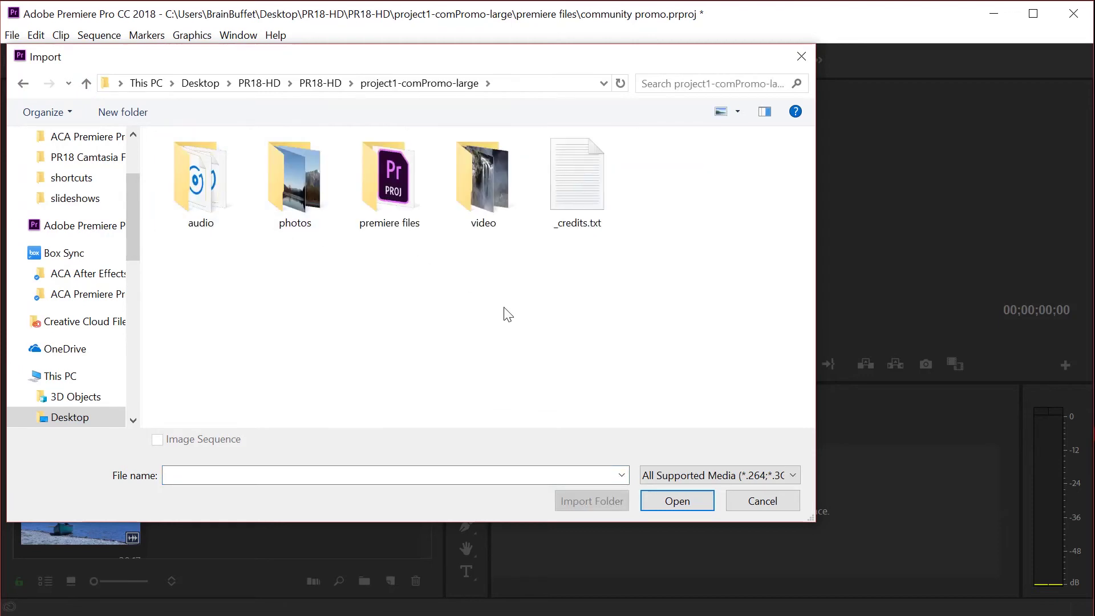
click(298, 192)
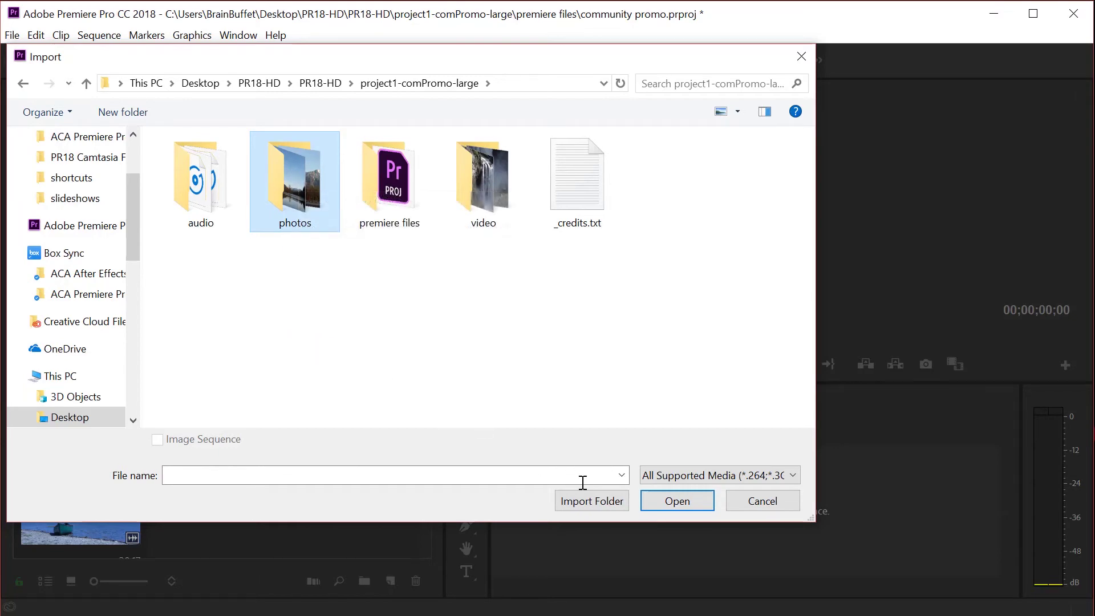
click(590, 499)
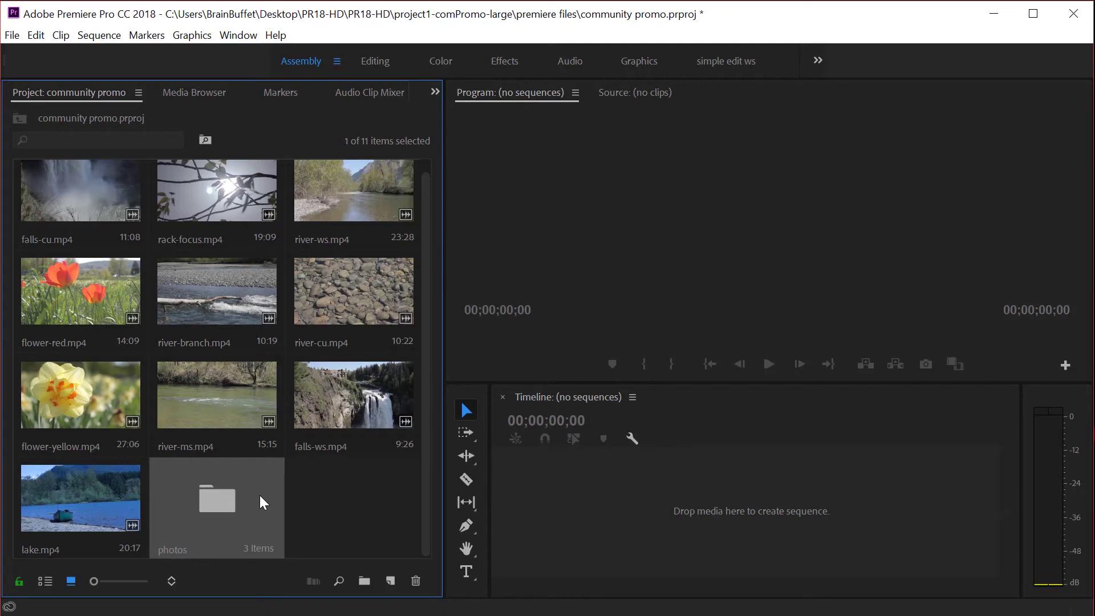
click(328, 501)
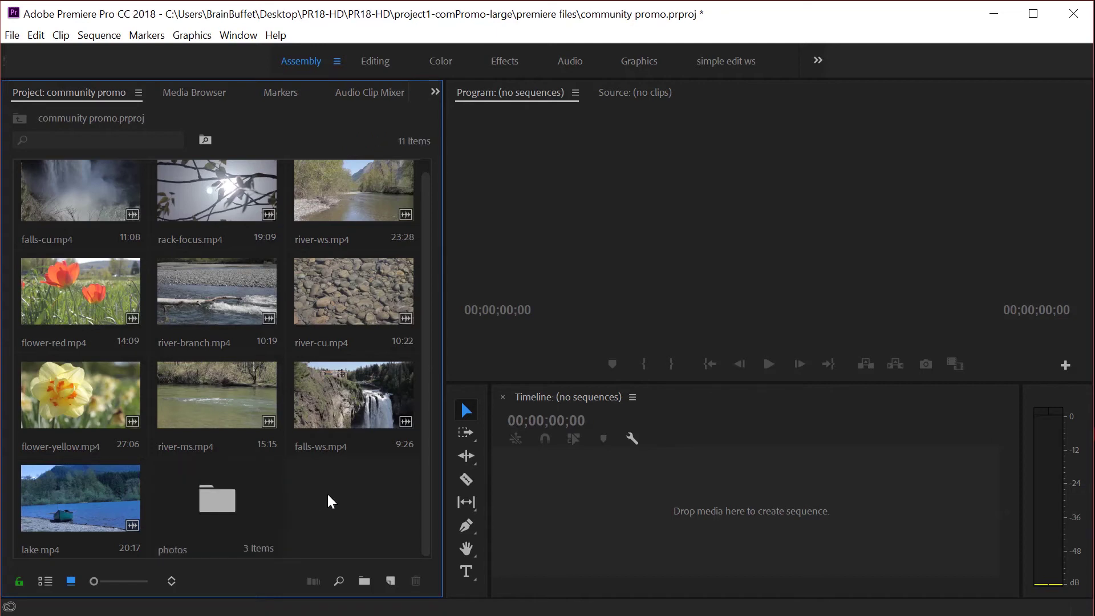
double_click(221, 497)
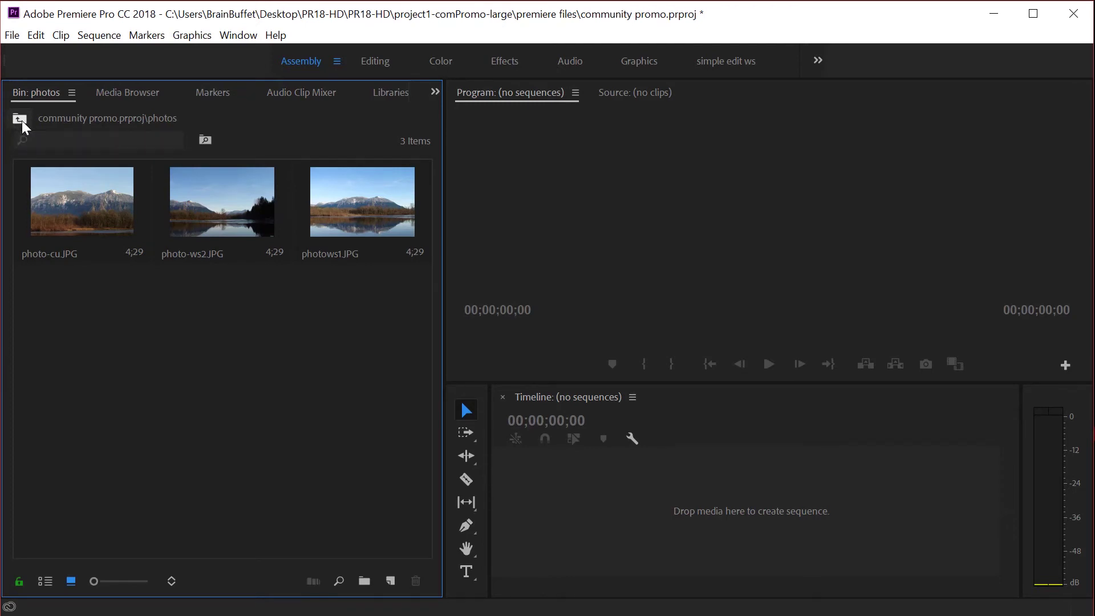
click(20, 119)
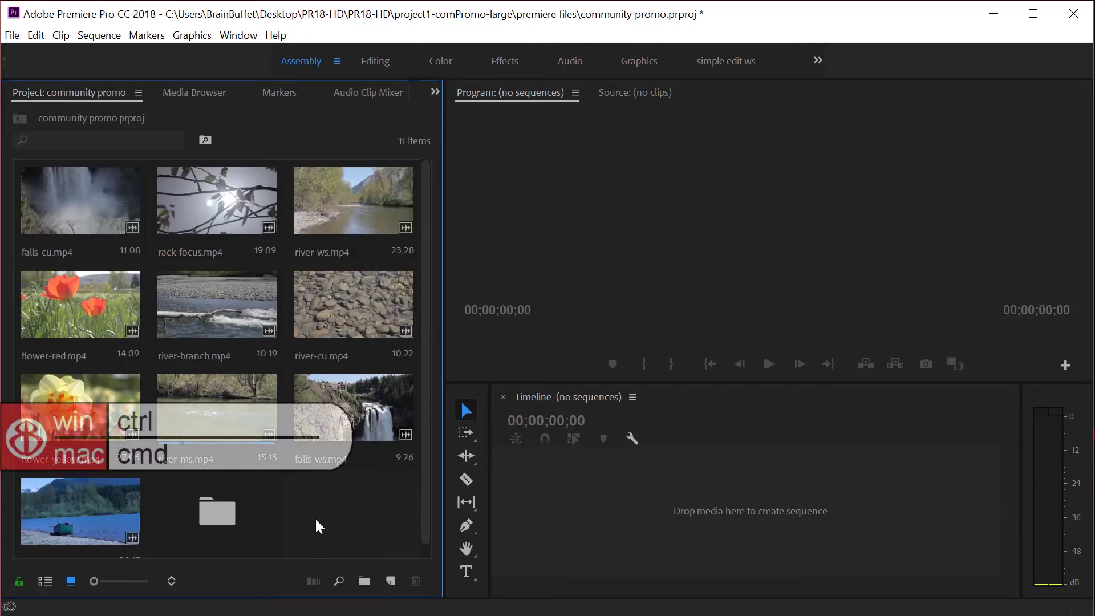
ctrl+double_click(216, 510)
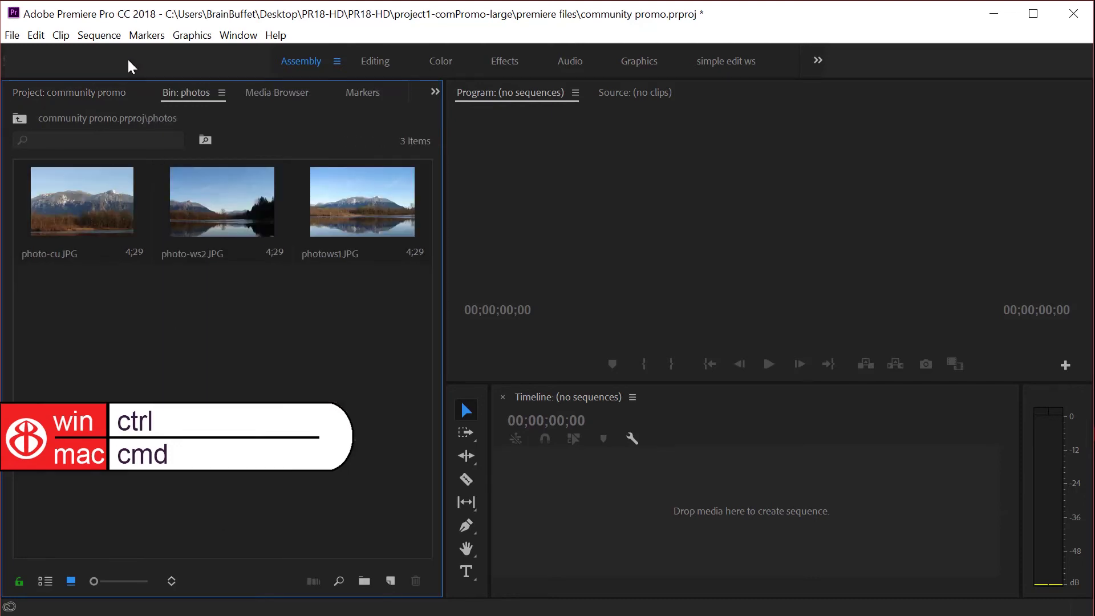
click(95, 95)
click(167, 93)
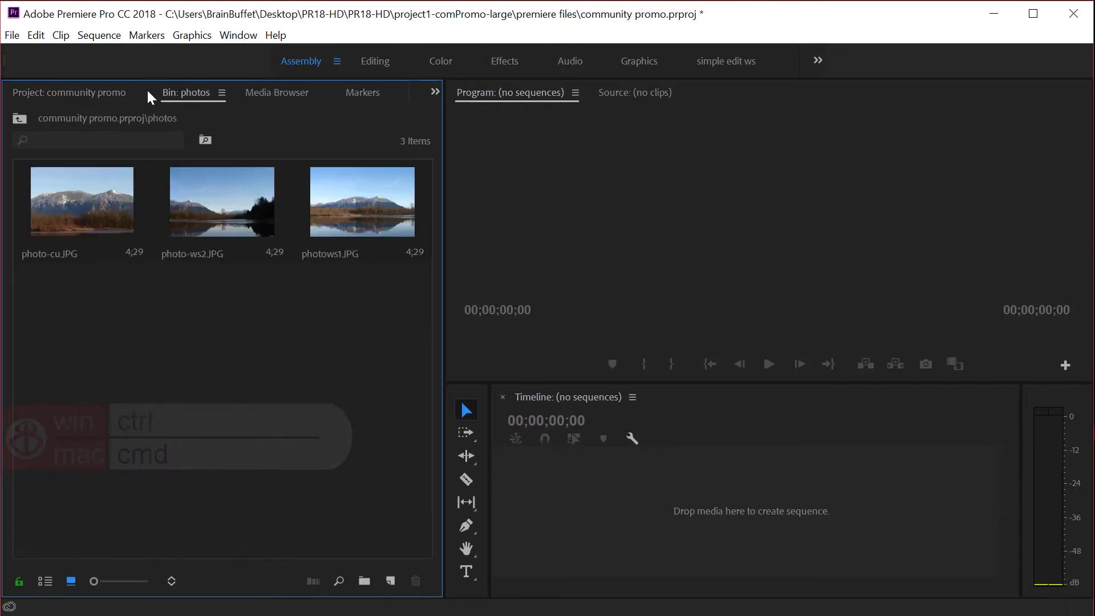
click(93, 94)
click(188, 95)
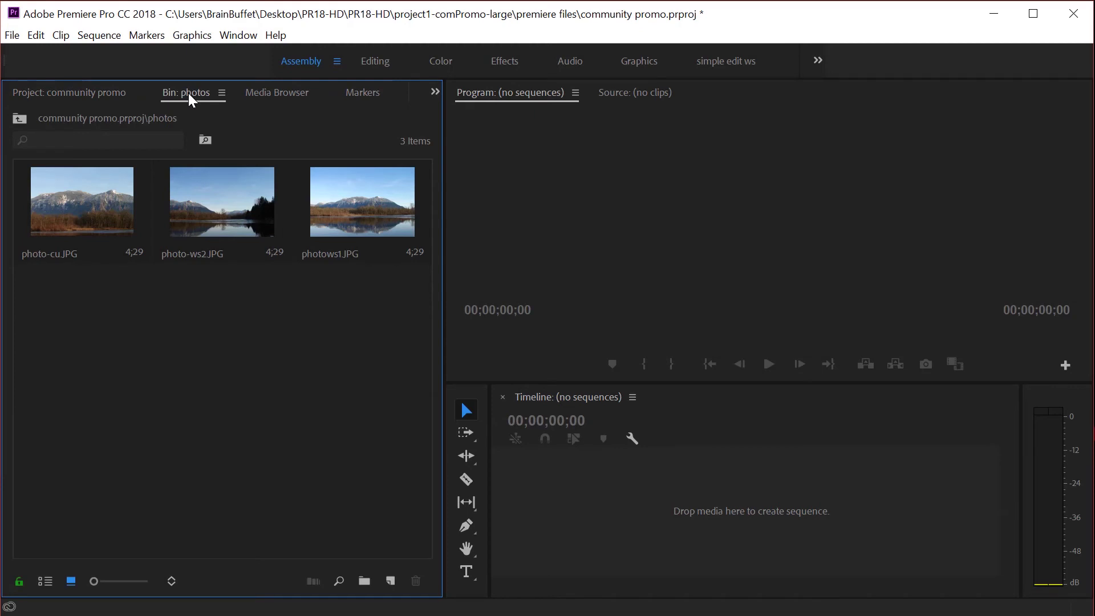
click(222, 93)
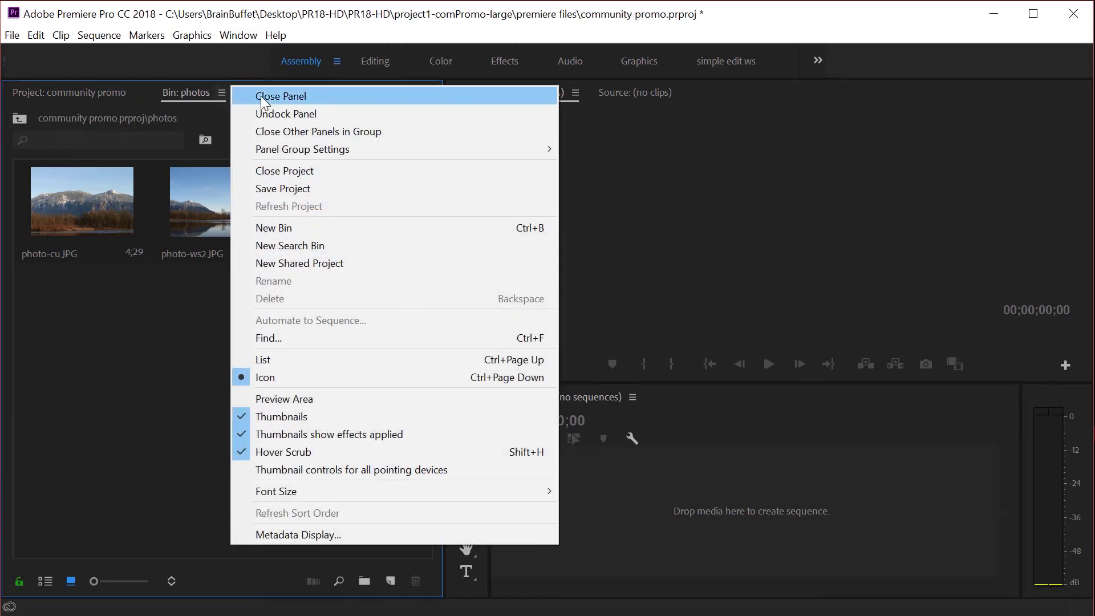
click(261, 96)
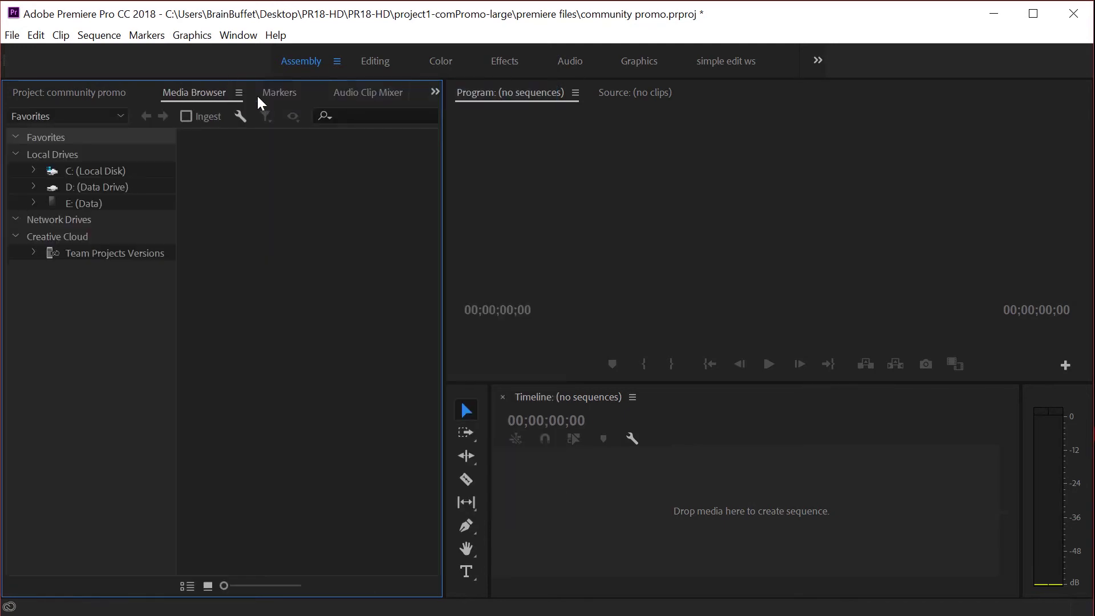
click(97, 95)
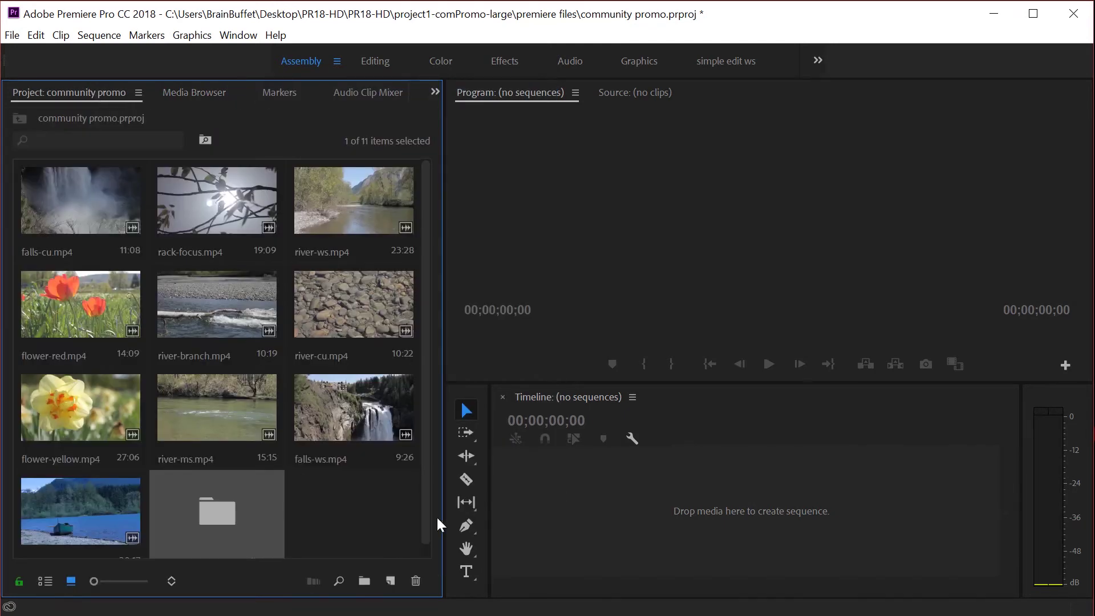
key(alt)
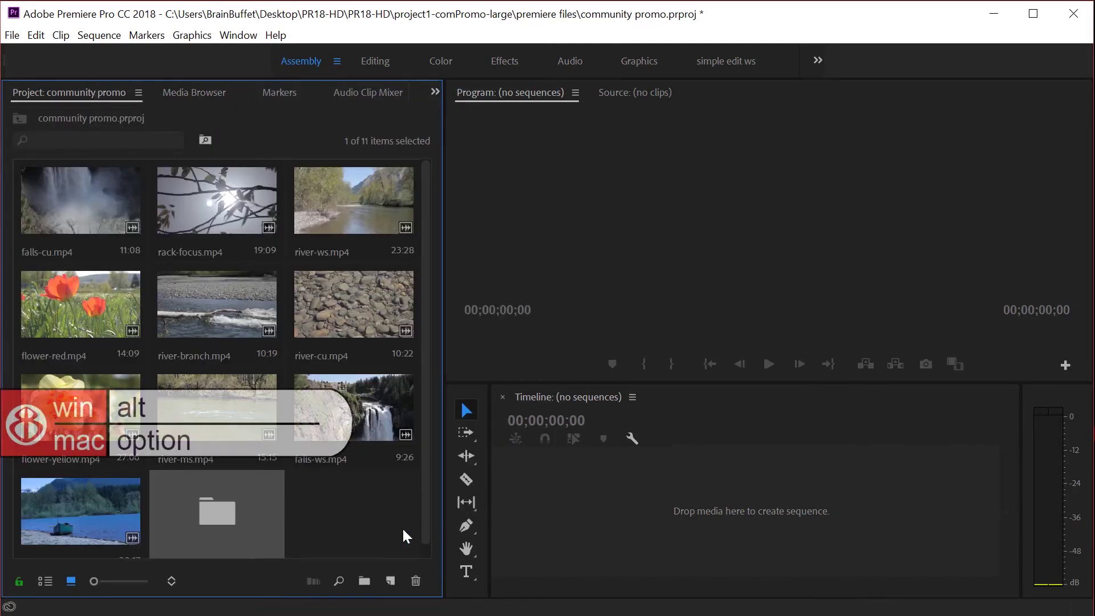
alt+double_click(220, 511)
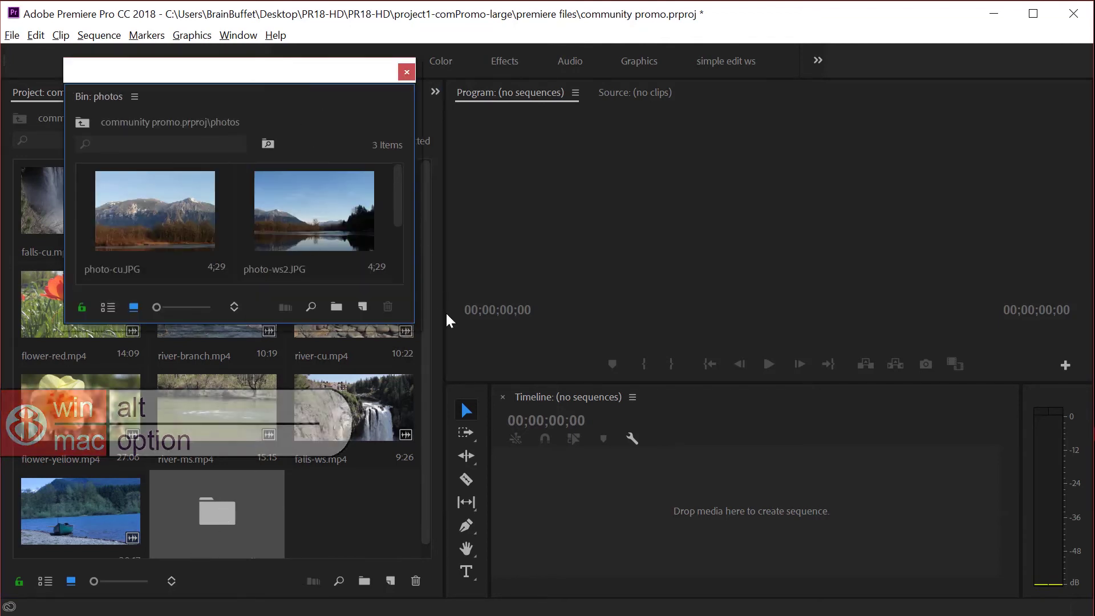
drag(317, 77, 508, 204)
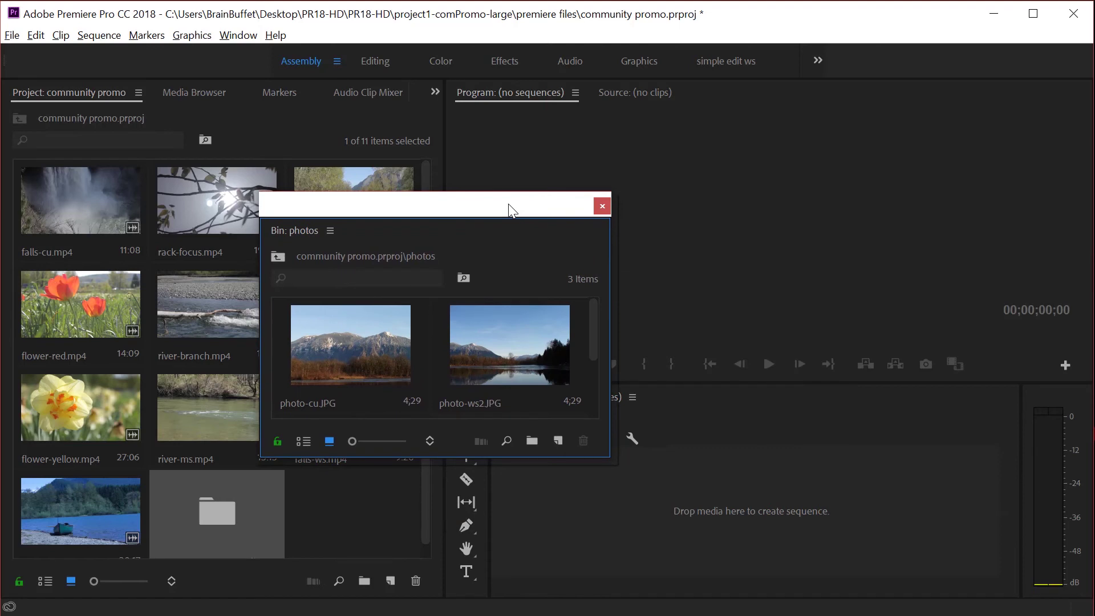
drag(509, 204, 481, 180)
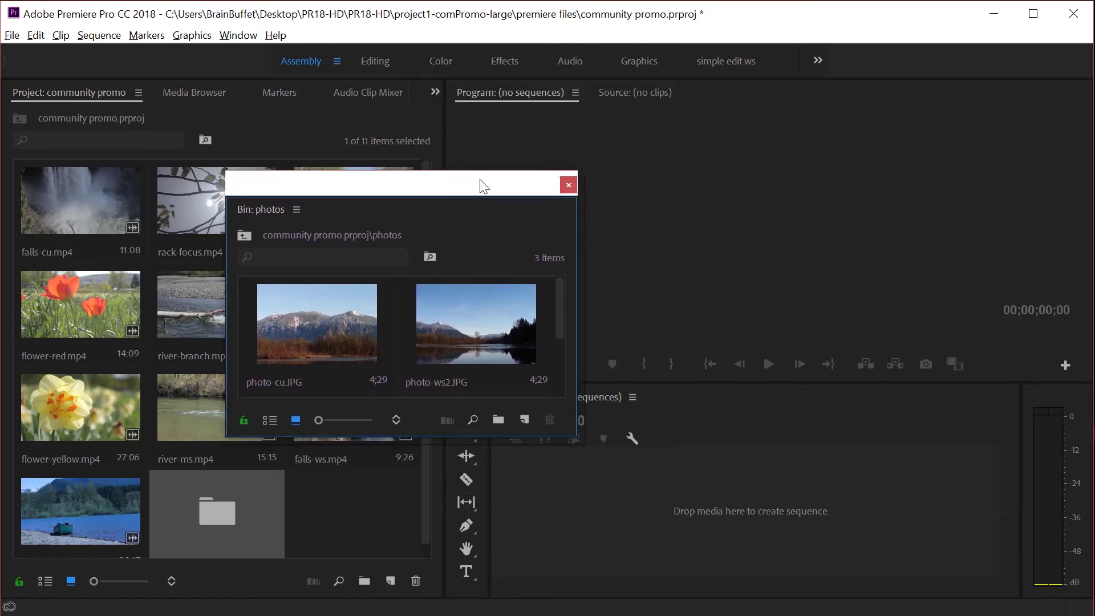
click(569, 186)
click(331, 507)
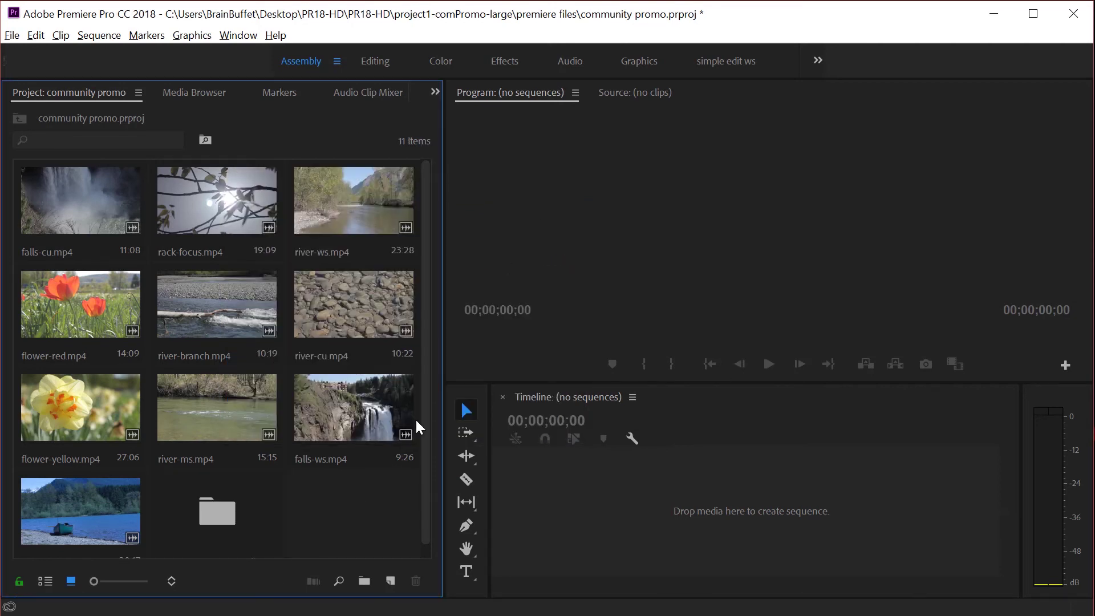
- Place File Explorer beside Premiere and drag the audio folder in as a 2-item bin
scroll(223, 502, down, 1)
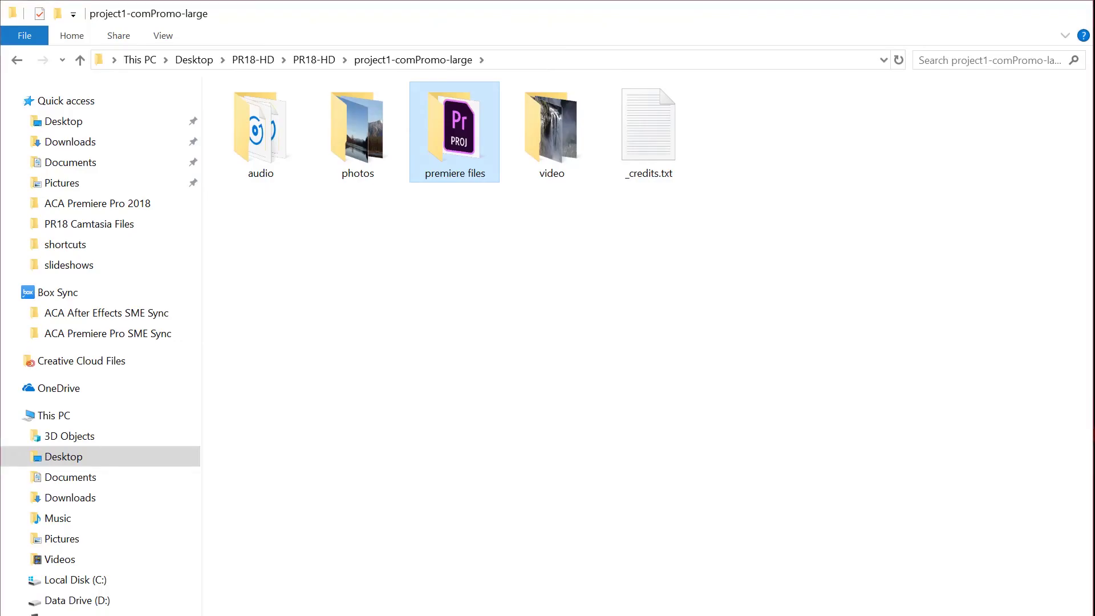
drag(584, 24, 728, 166)
click(696, 274)
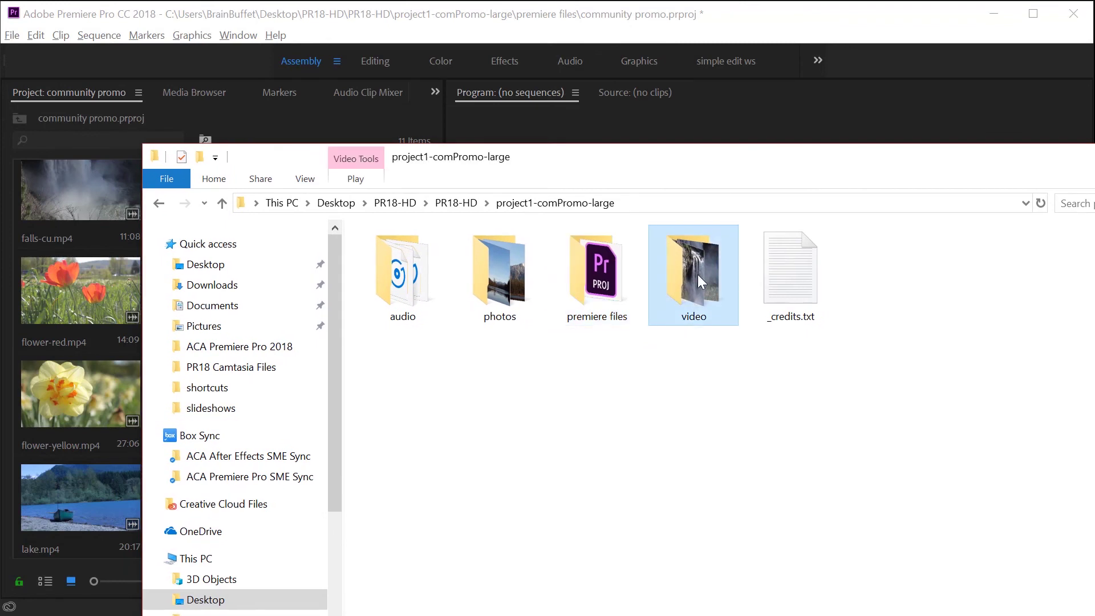
click(490, 282)
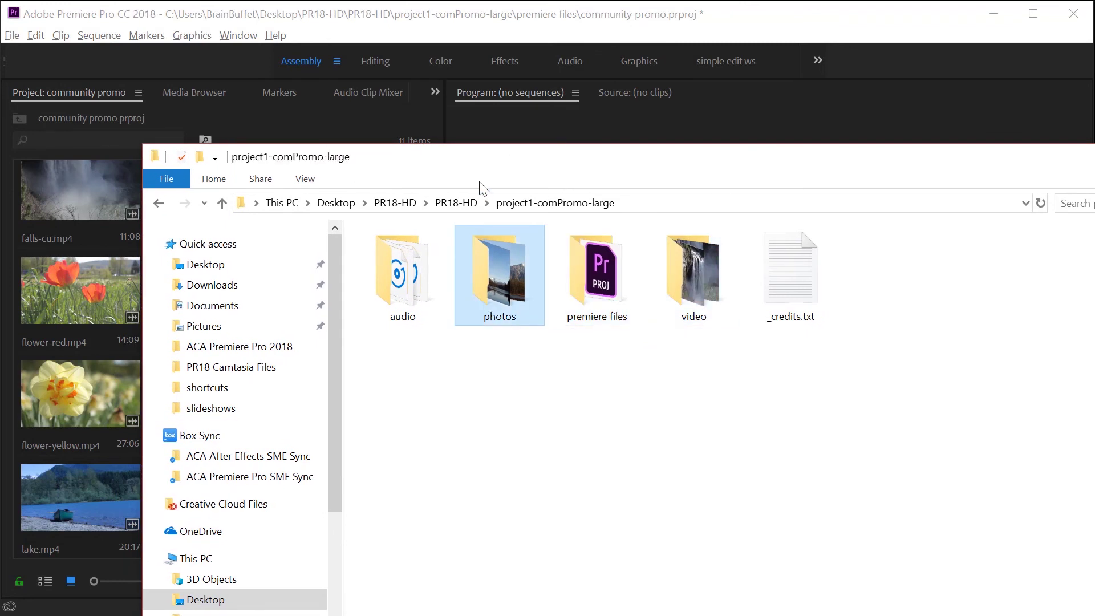
drag(487, 166, 825, 113)
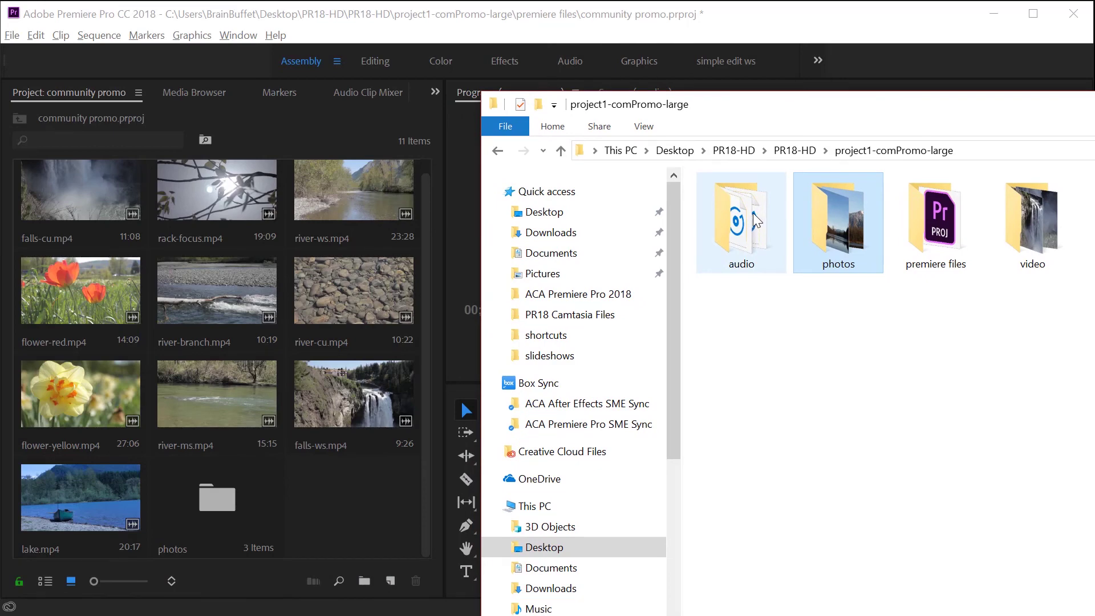
drag(755, 222, 356, 517)
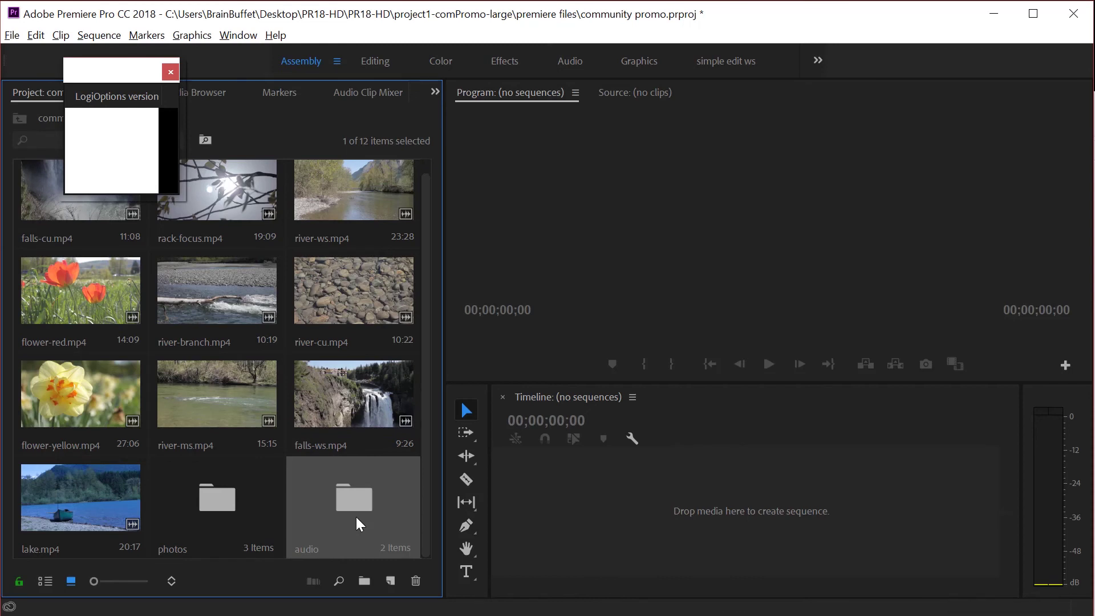
- Dismiss the LogiOptions popup and check the photos bin, audio bin and river-ms.mp4 clip
click(172, 72)
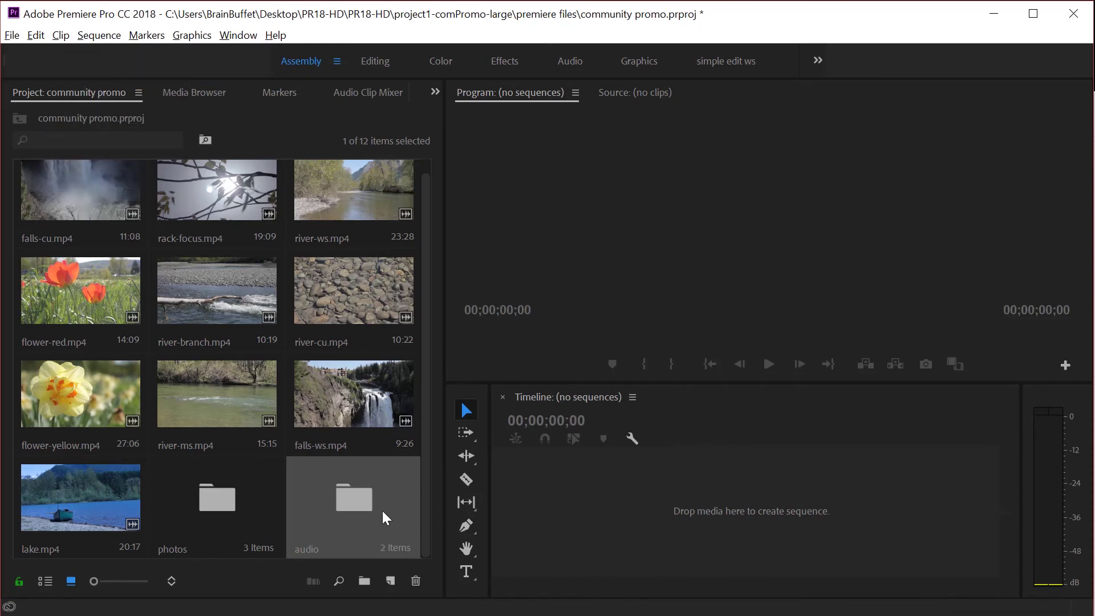
click(247, 500)
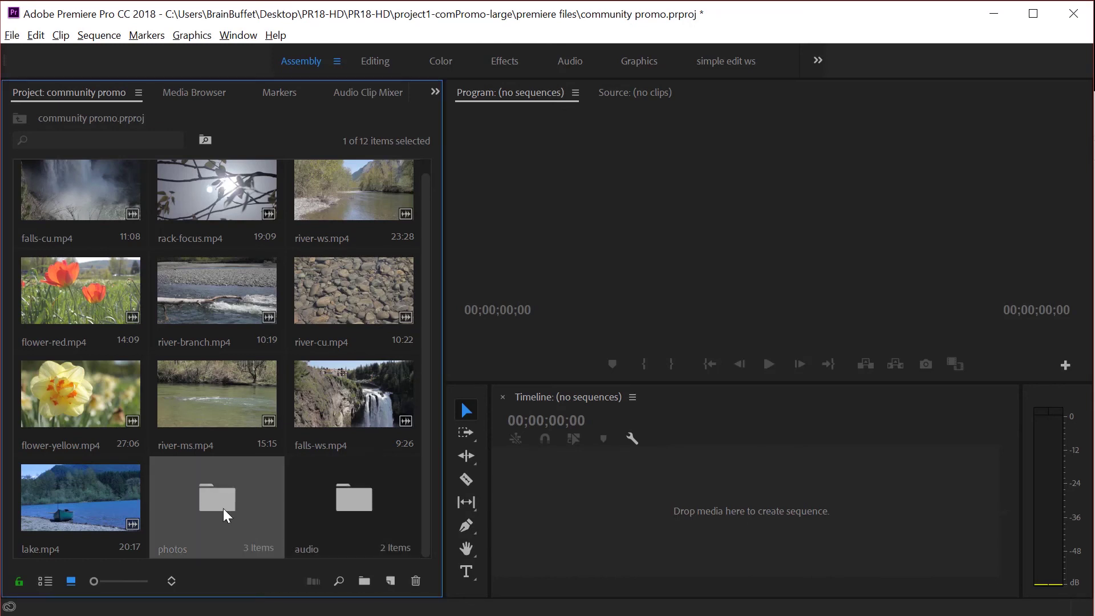
click(355, 505)
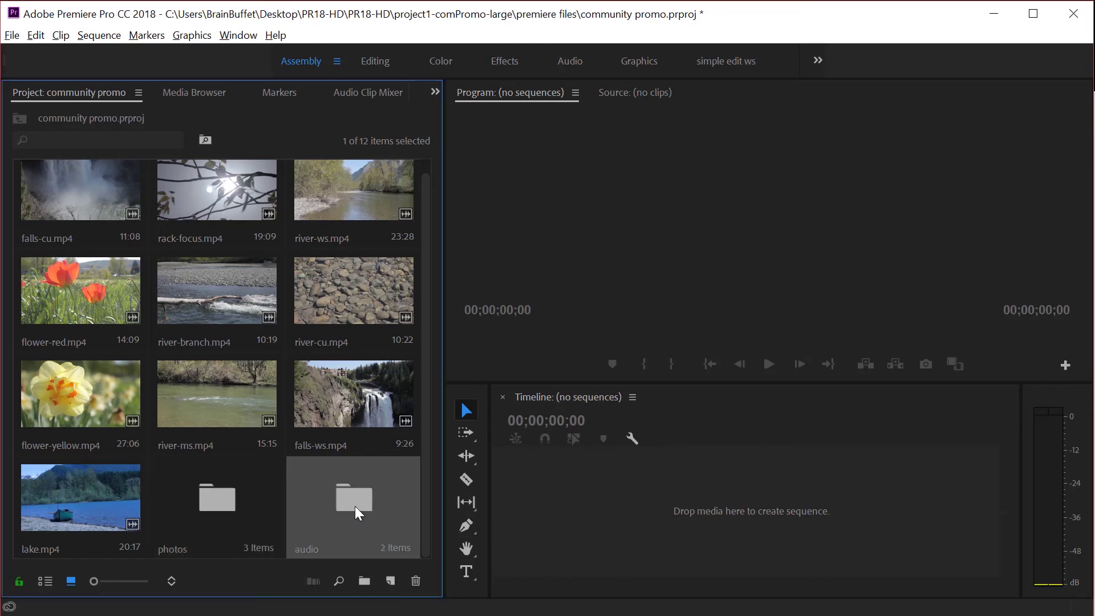
click(218, 384)
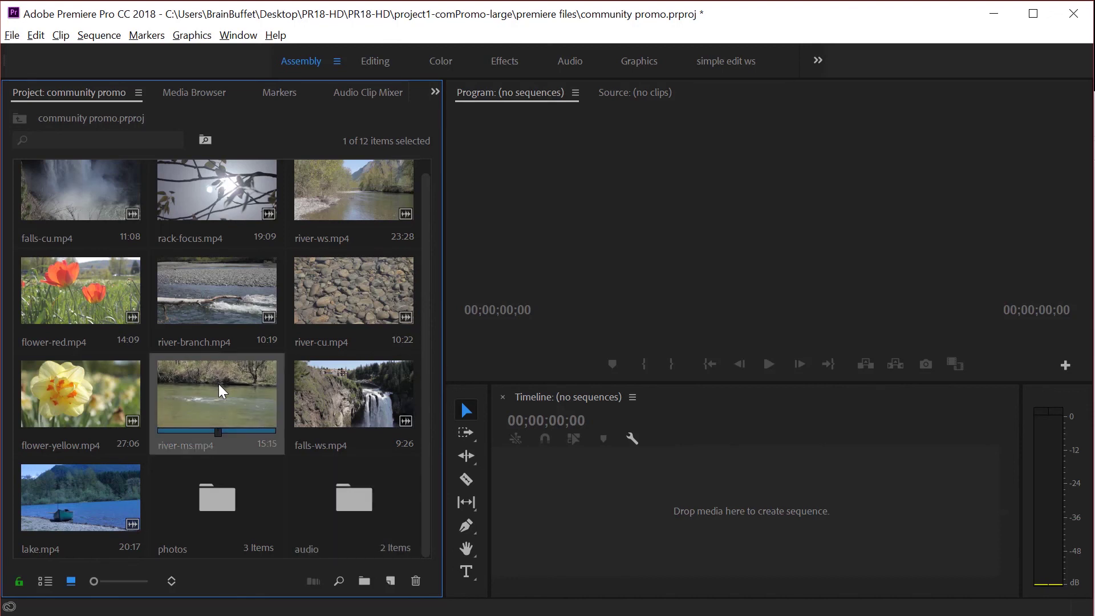